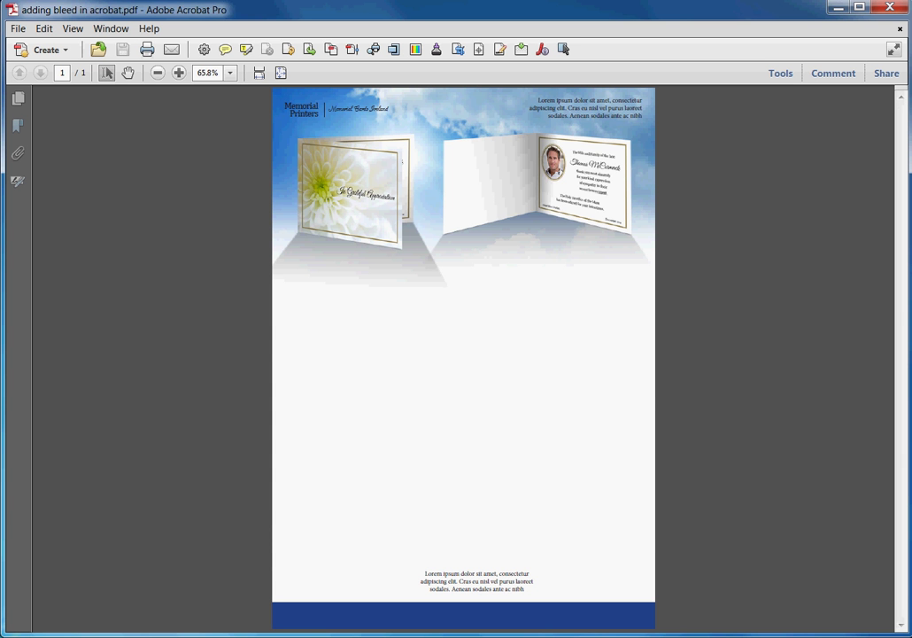
# Step: Check the page size in the document properties
pyautogui.click(18, 30)
pyautogui.click(89, 203)
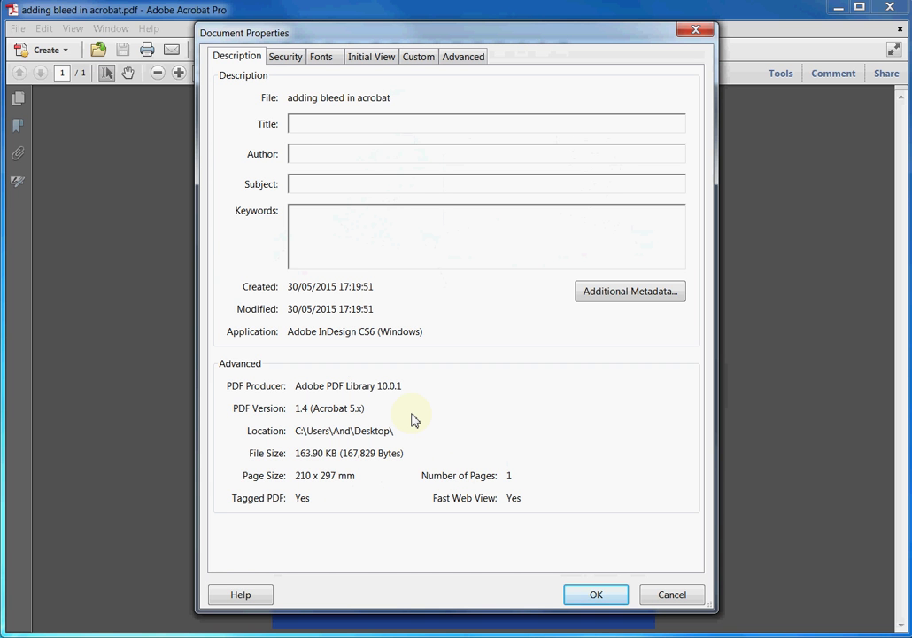
pyautogui.click(574, 593)
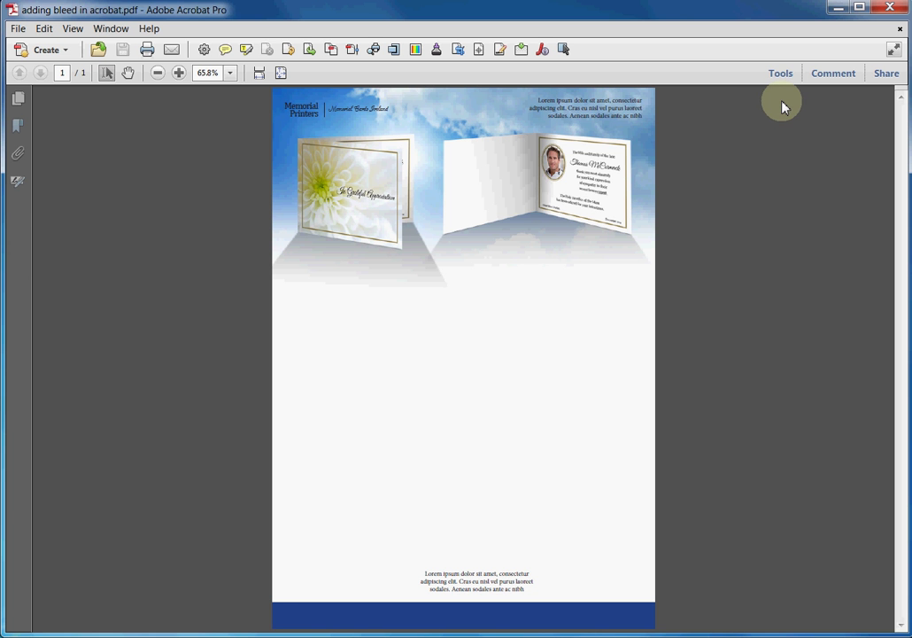
# Step: Add trim marks in the default style with 0.25 line weight to page 1, accepting the irreversible change
pyautogui.click(778, 74)
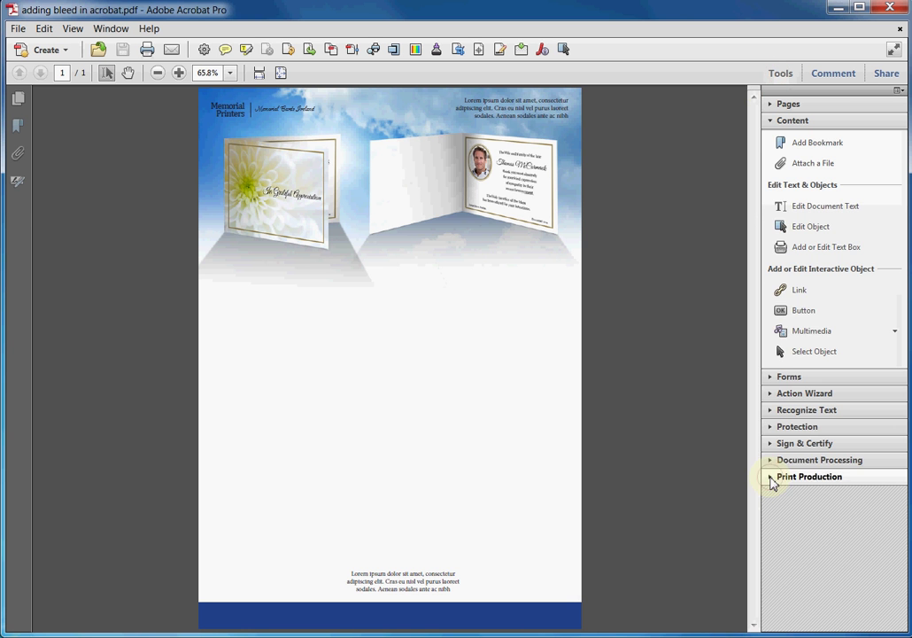
pyautogui.click(771, 481)
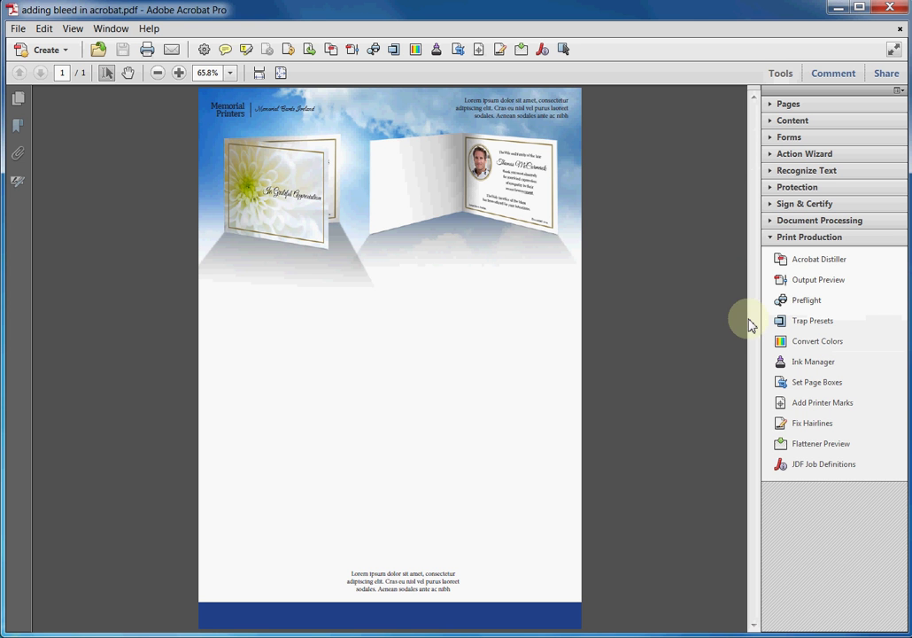
pyautogui.click(838, 405)
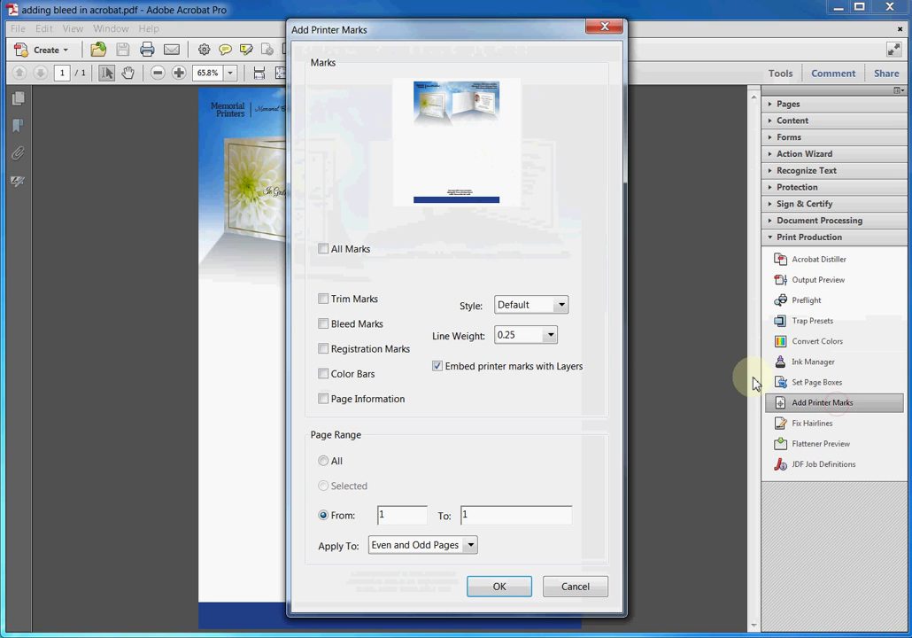
pyautogui.click(323, 299)
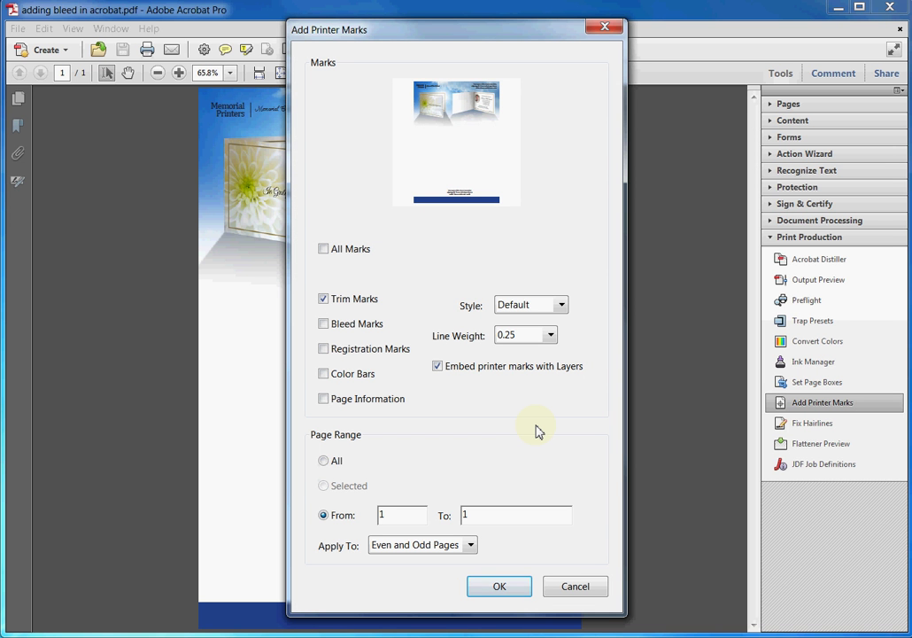
pyautogui.click(498, 586)
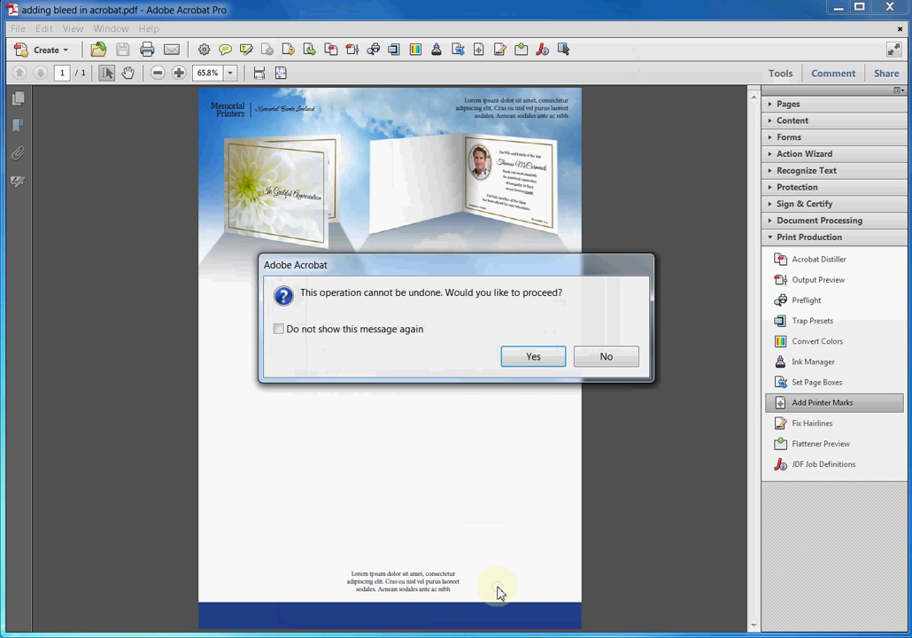
pyautogui.click(534, 358)
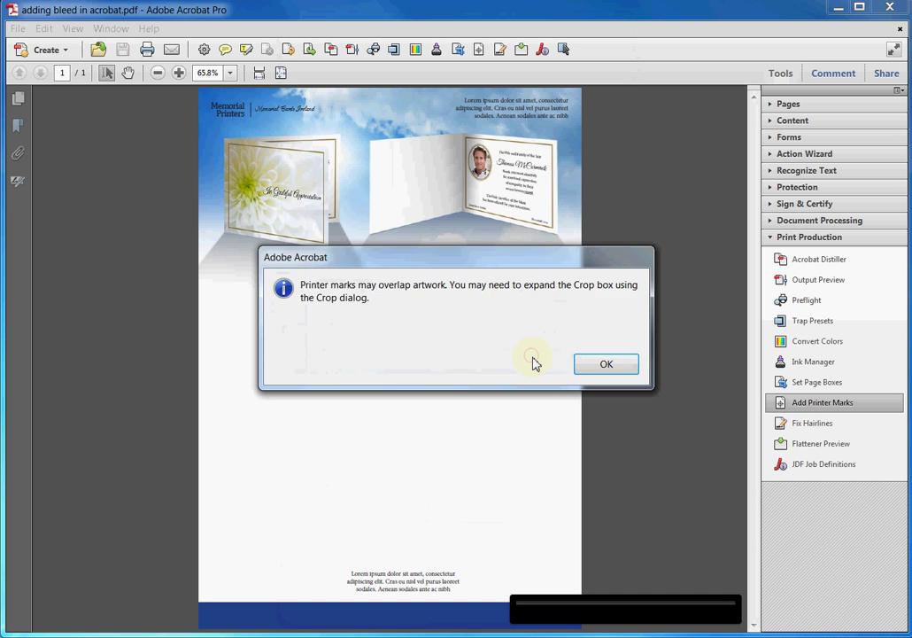
pyautogui.click(607, 365)
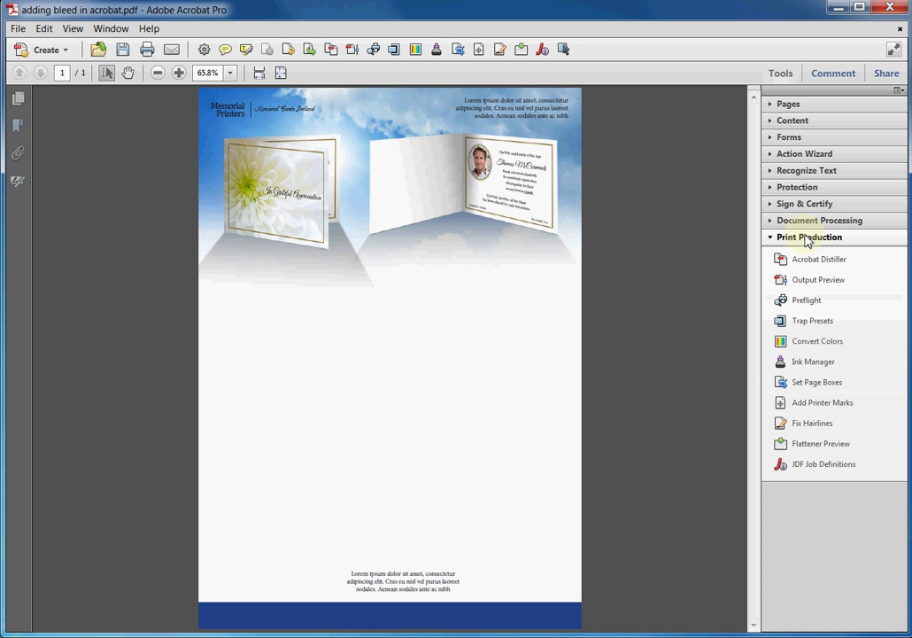
# Step: Set the page boxes to a custom, centred page size of 230 mm wide by 317 mm high for page 1
pyautogui.click(826, 385)
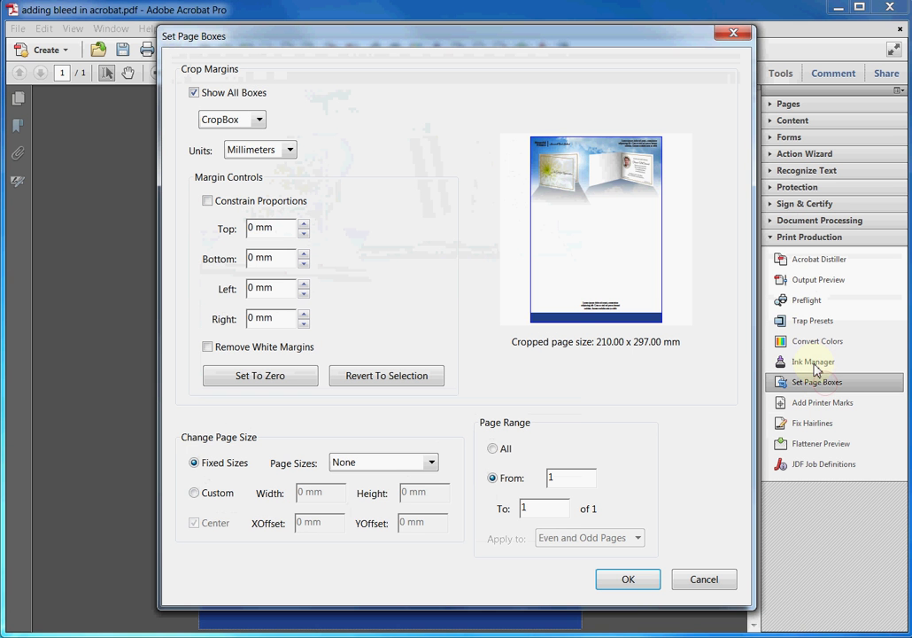
pyautogui.click(195, 494)
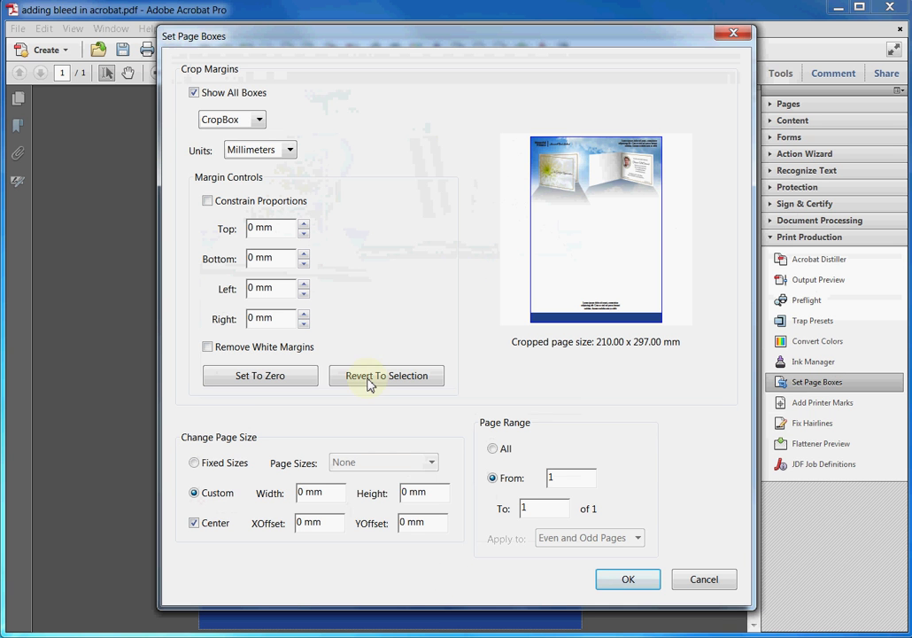
pyautogui.doubleClick(312, 492)
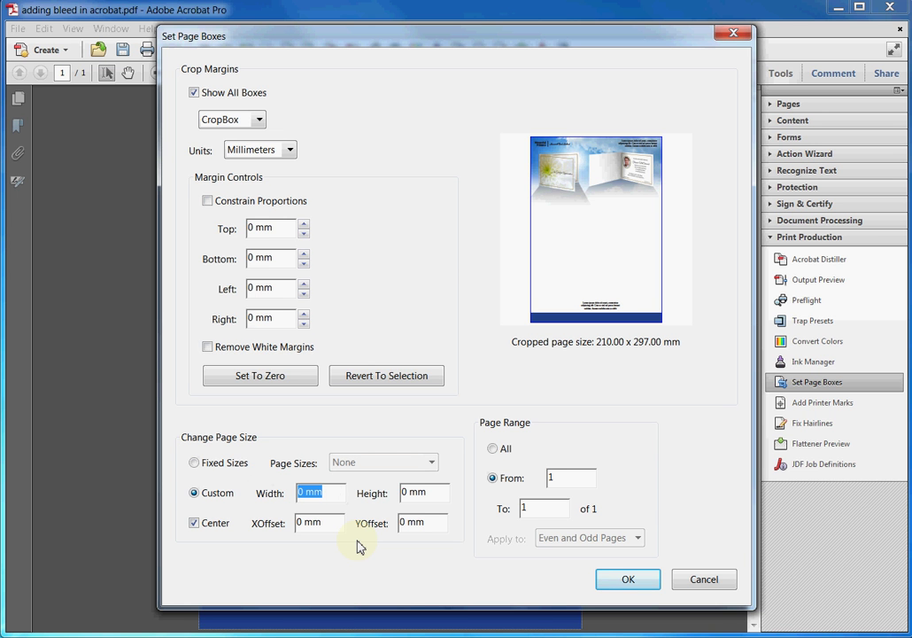
pyautogui.write('230')
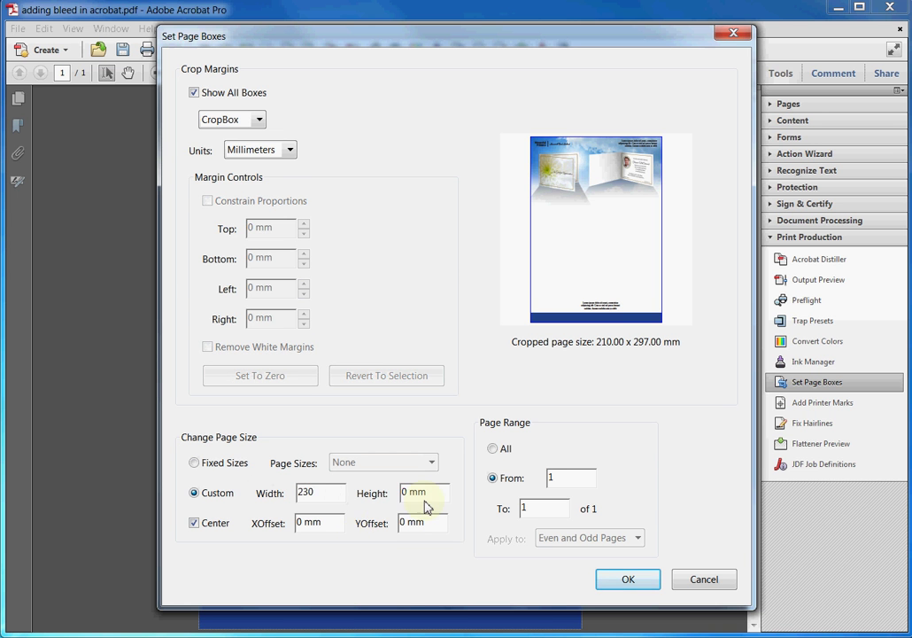
pyautogui.press('Tab')
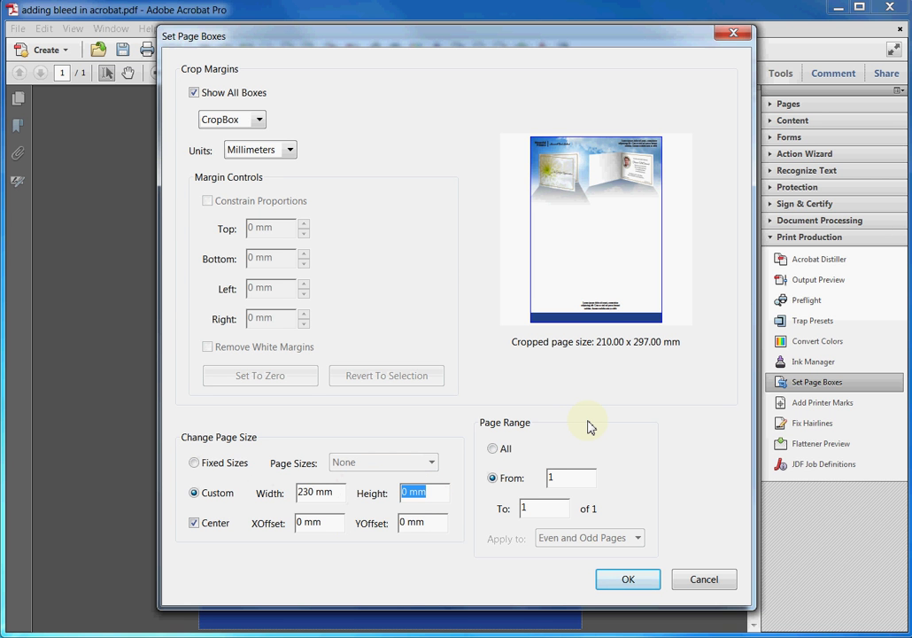
pyautogui.write('317')
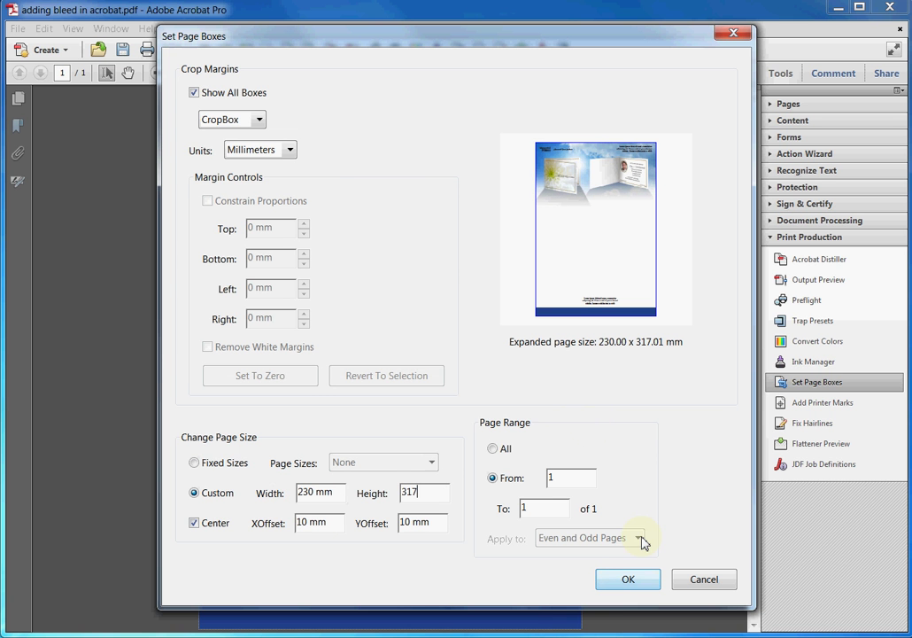
pyautogui.click(626, 580)
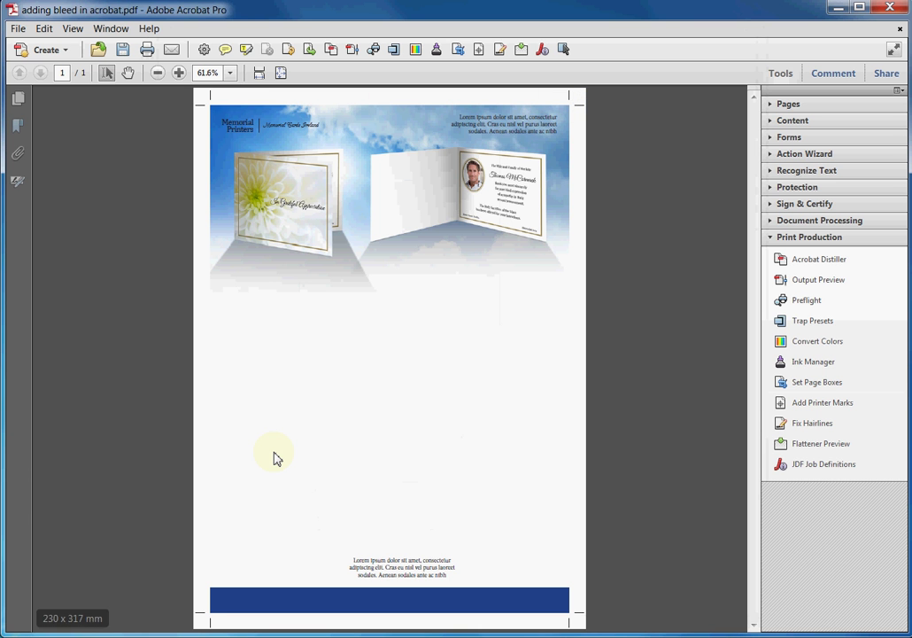
# Step: Activate the Edit Object tool for editing the page artwork
pyautogui.hotkey('ctrl', '1')
pyautogui.hotkey('ctrl', '=')
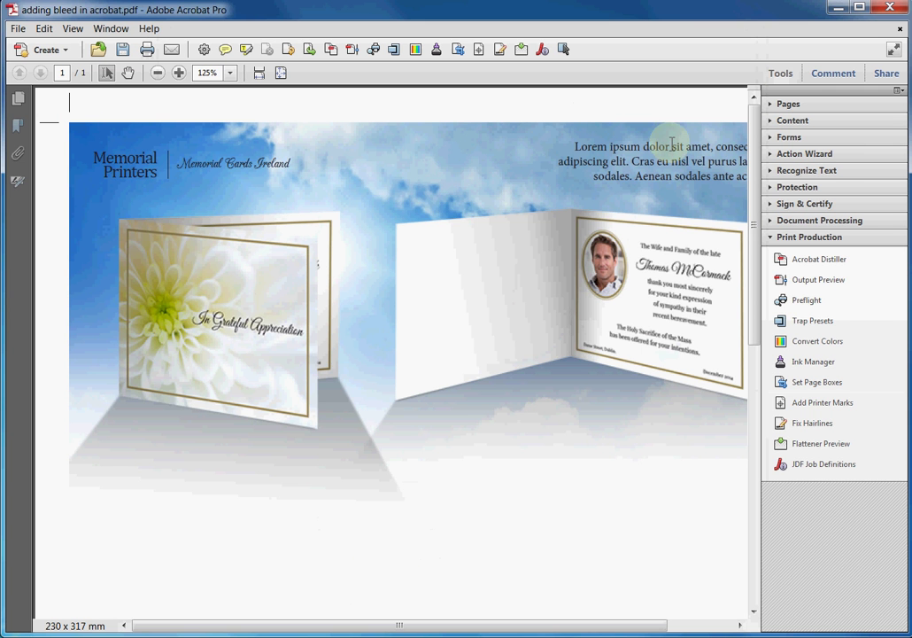
pyautogui.click(781, 76)
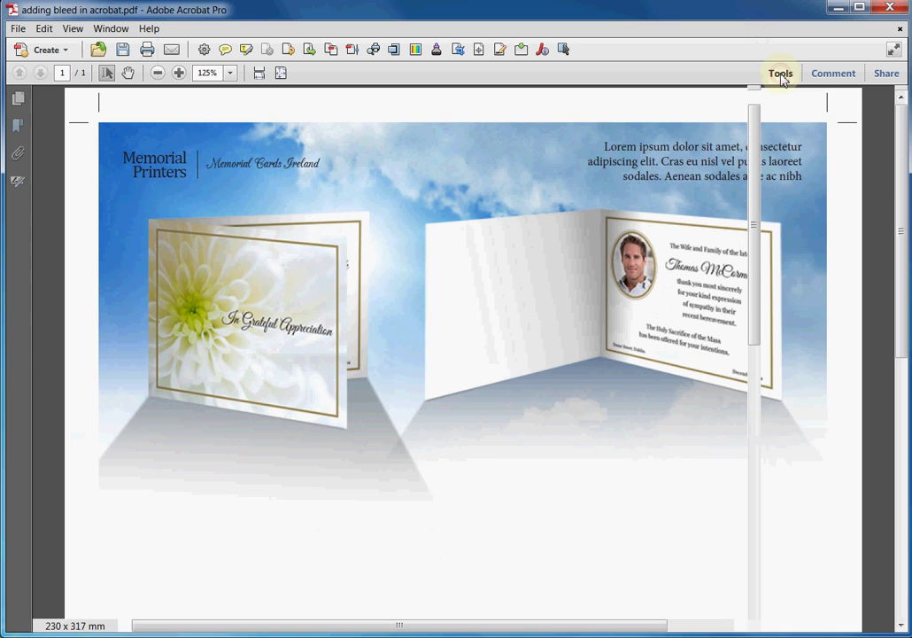
pyautogui.click(781, 76)
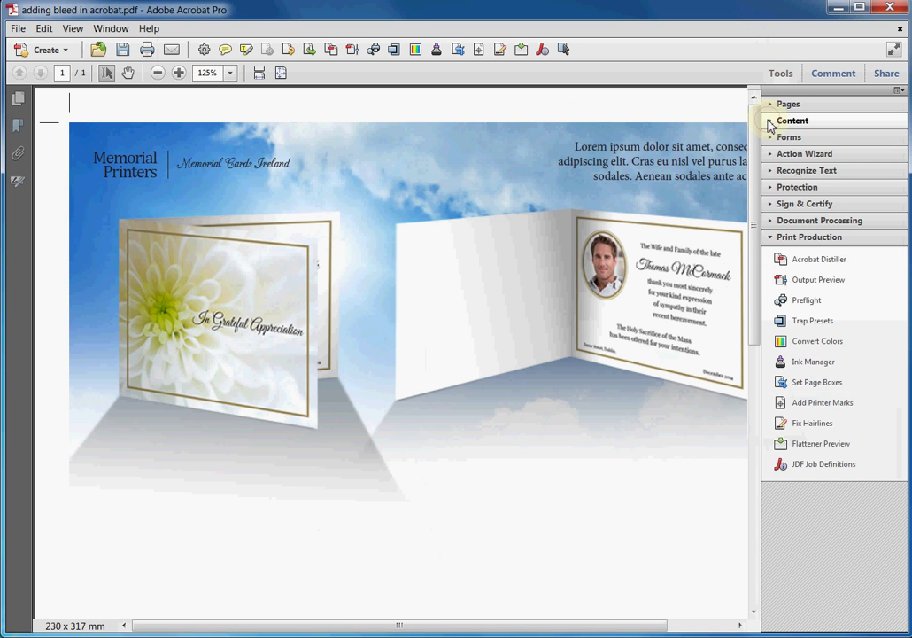
pyautogui.click(784, 121)
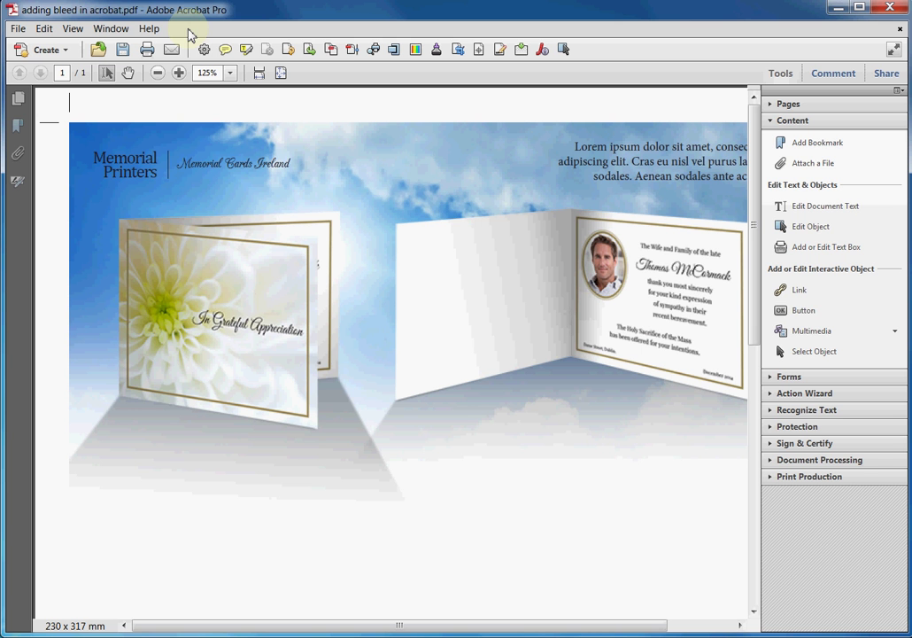
pyautogui.click(813, 229)
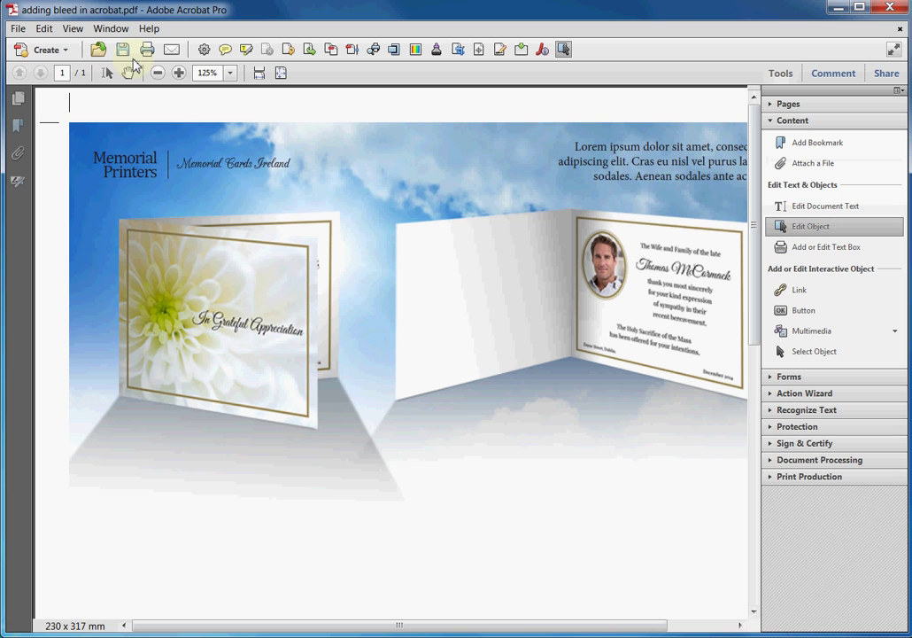
pyautogui.click(108, 131)
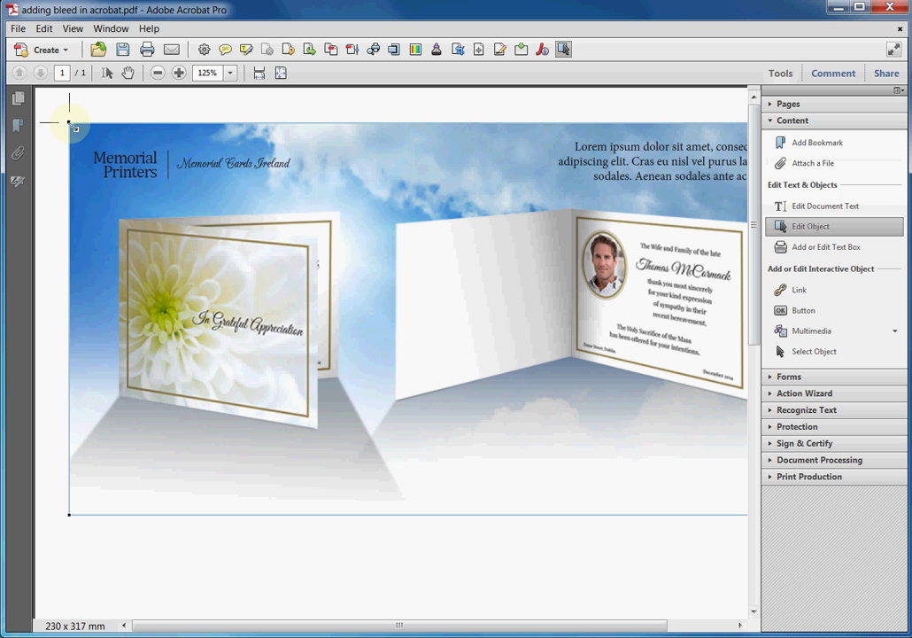
pyautogui.moveTo(71, 124); pyautogui.dragTo(103, 140)
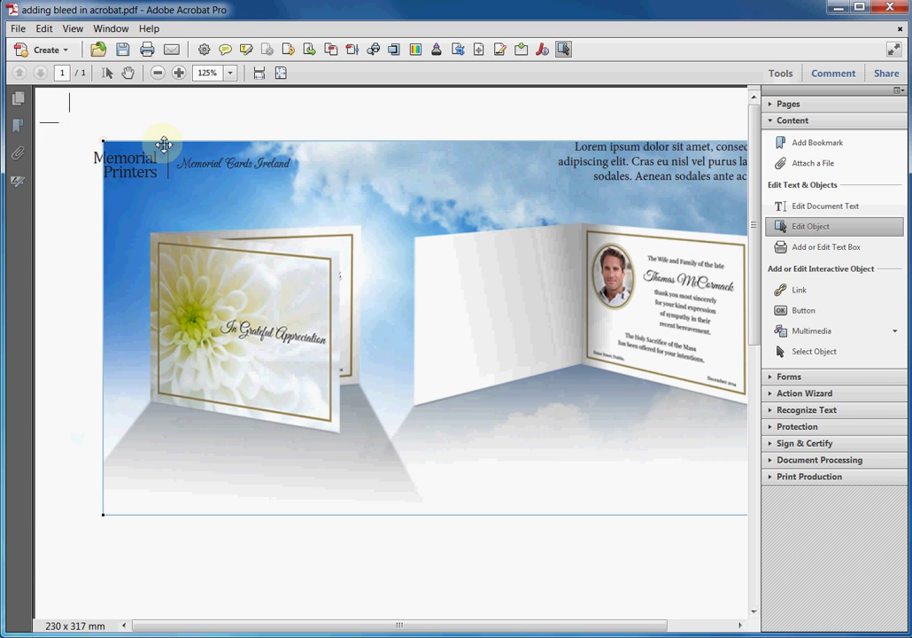
pyautogui.hotkey('ctrl', 'z')
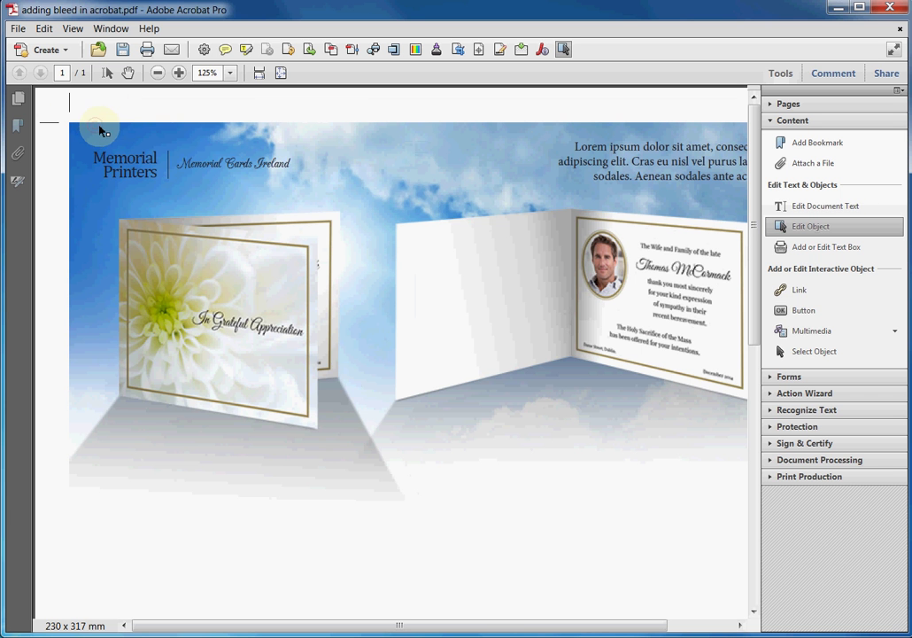
# Step: Enlarge the sky header image from its upper corners so it extends past the top, left and right trim edges as bleed
pyautogui.click(218, 127)
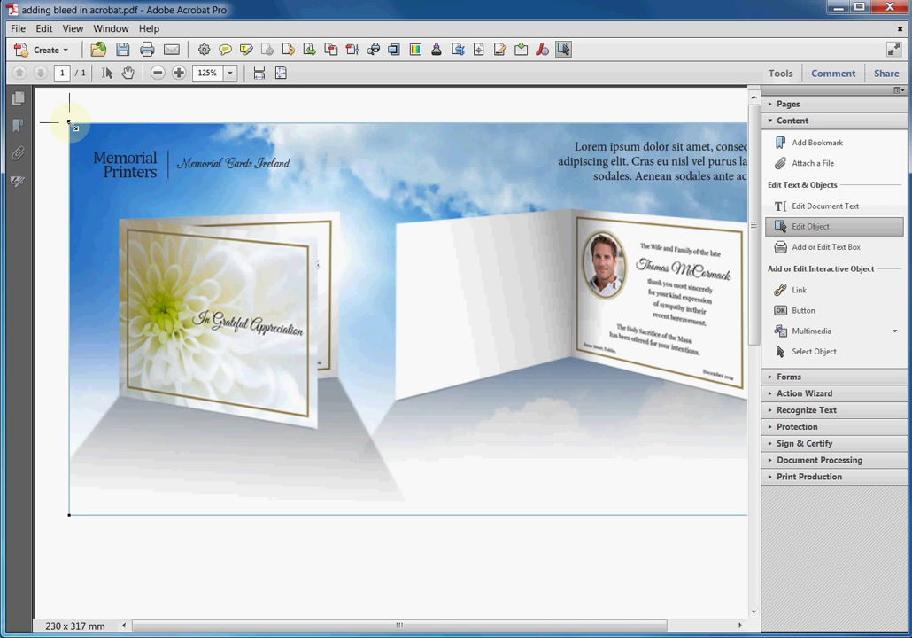
pyautogui.moveTo(68, 122)
pyautogui.mouseDown()
pyautogui.moveTo(62, 145)
pyautogui.moveTo(92, 140)
pyautogui.moveTo(60, 113)
pyautogui.mouseUp()
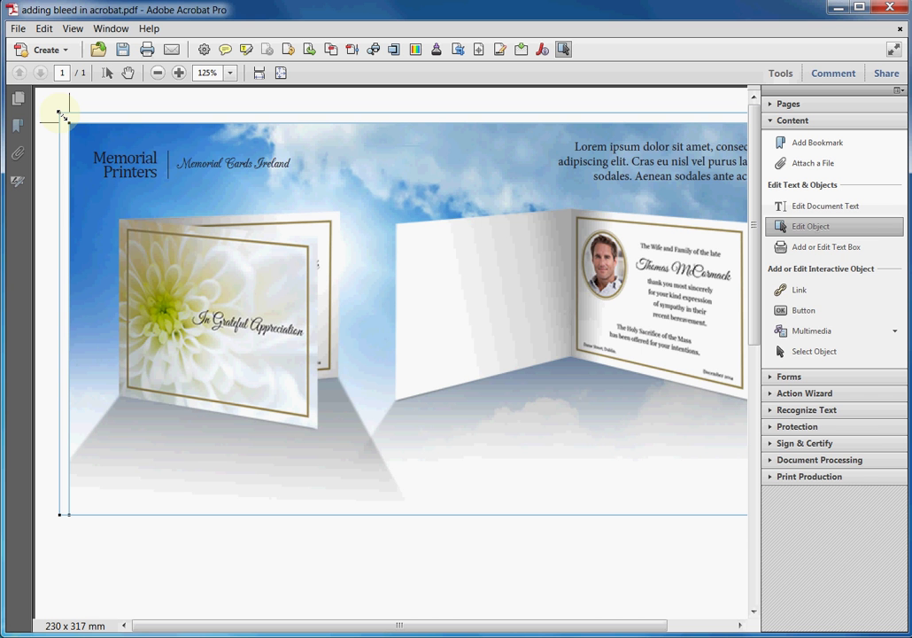
pyautogui.moveTo(60, 114); pyautogui.dragTo(59, 113)
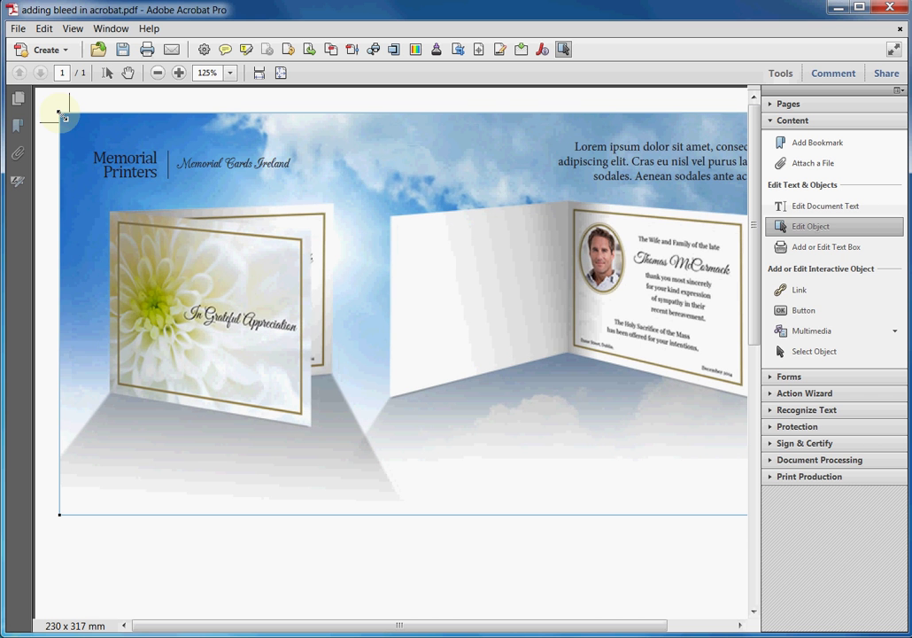
pyautogui.moveTo(591, 144); pyautogui.dragTo(308, 175)
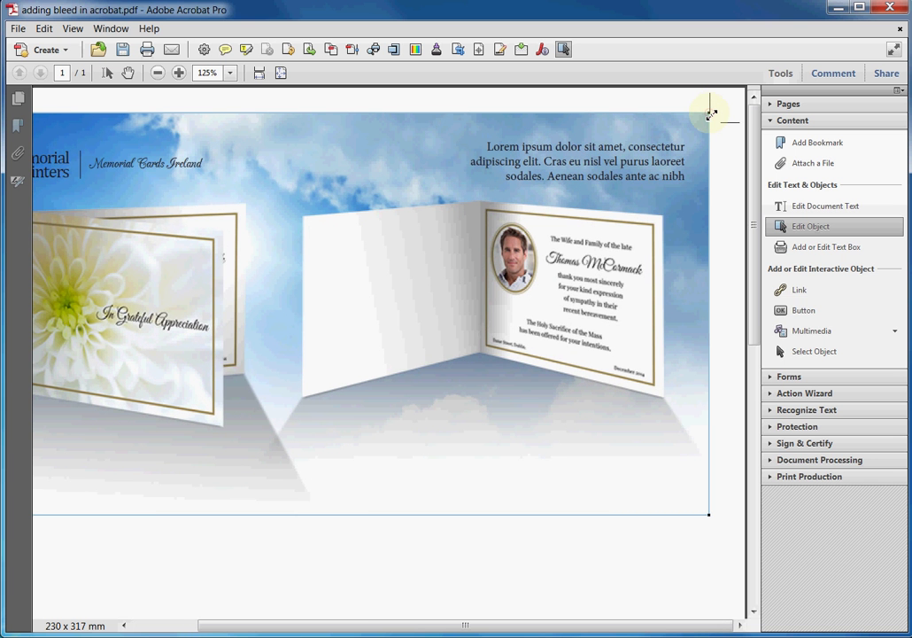
pyautogui.moveTo(711, 113); pyautogui.dragTo(720, 112)
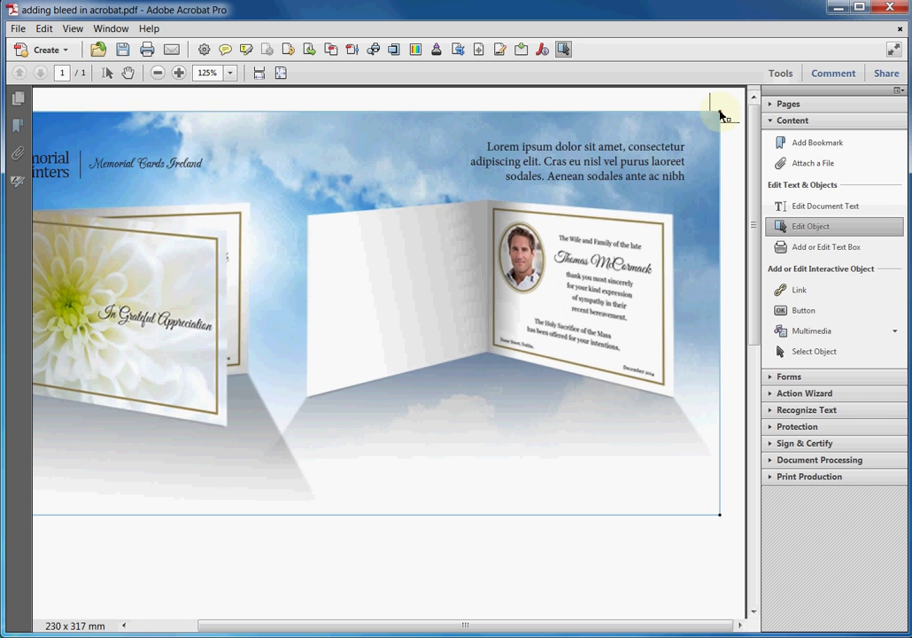
# Step: Stretch the blue footer bar from its lower corners so it extends past the bottom, right and left trim edges as bleed
pyautogui.moveTo(697, 557); pyautogui.dragTo(617, 111)
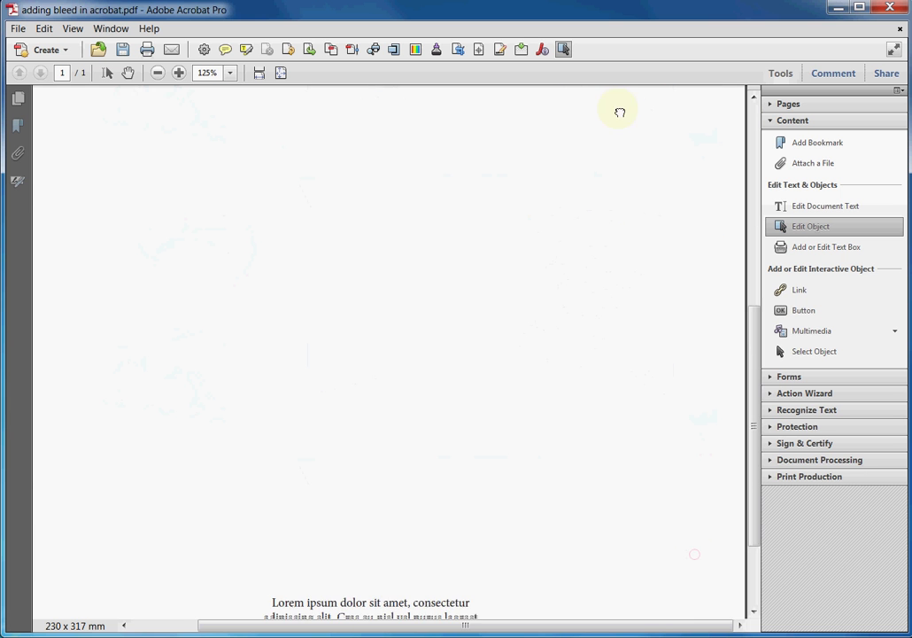
pyautogui.moveTo(690, 550); pyautogui.dragTo(644, 265)
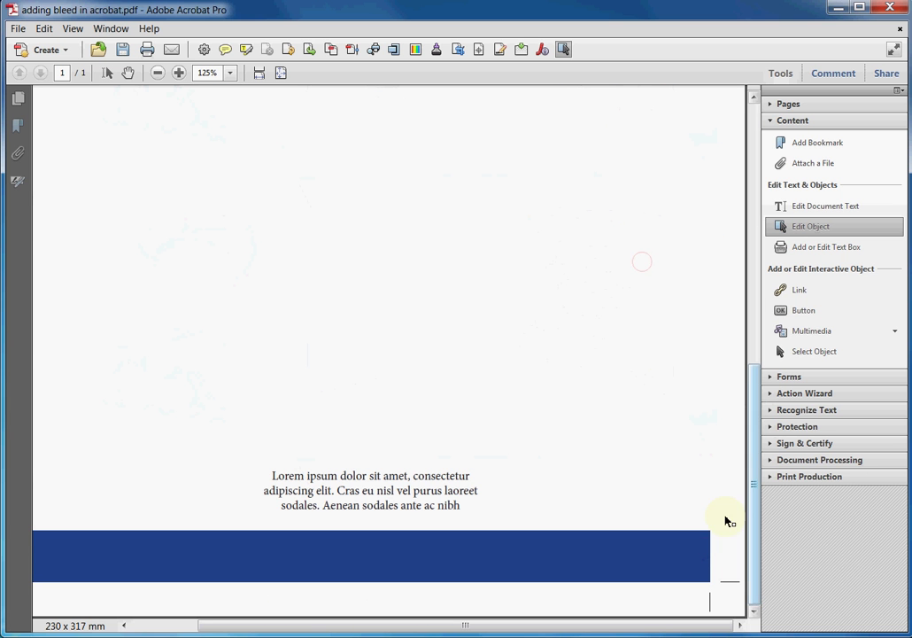
pyautogui.click(700, 550)
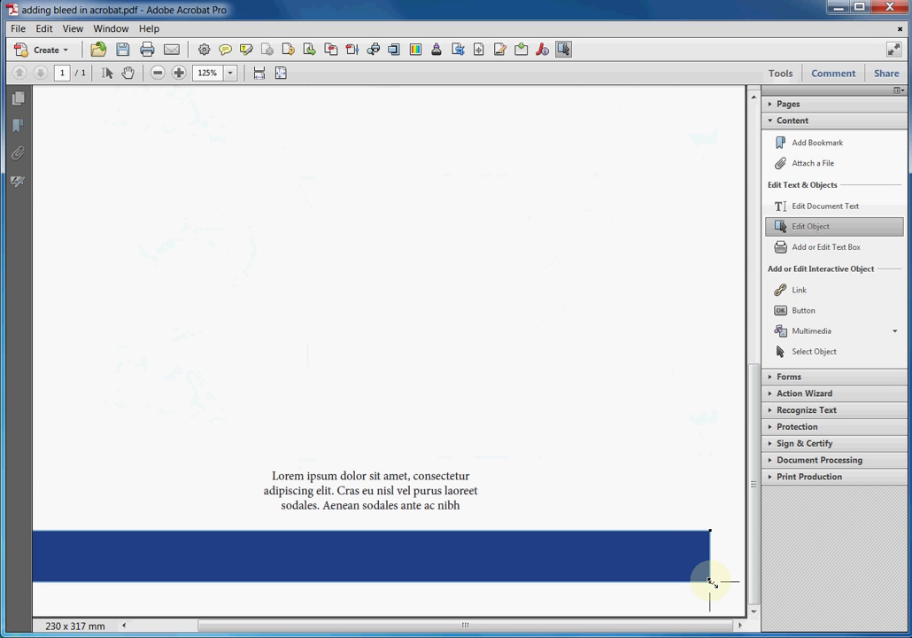
pyautogui.moveTo(709, 581); pyautogui.dragTo(722, 594)
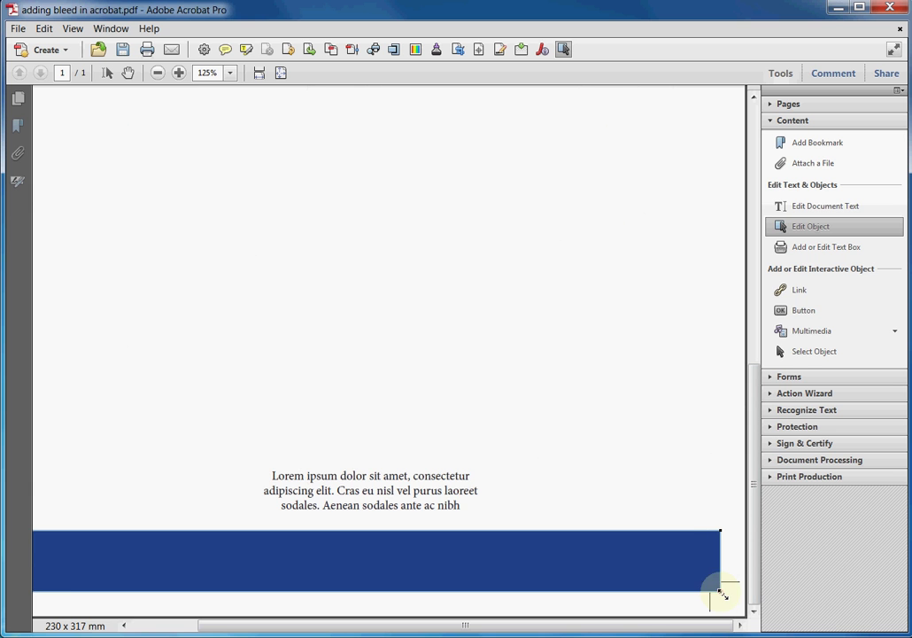
pyautogui.hscroll(-3, 258, 472)
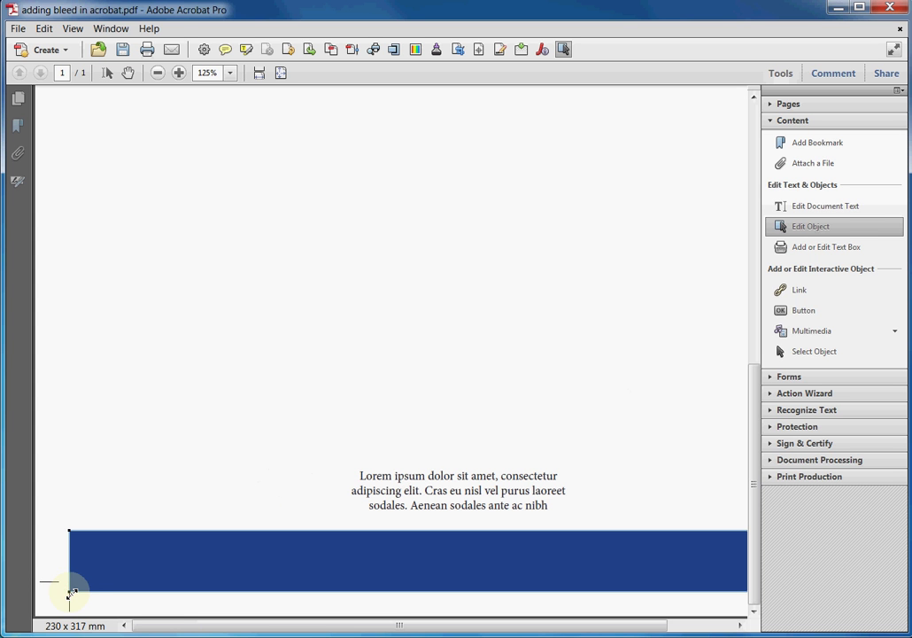
pyautogui.moveTo(71, 592); pyautogui.dragTo(62, 591)
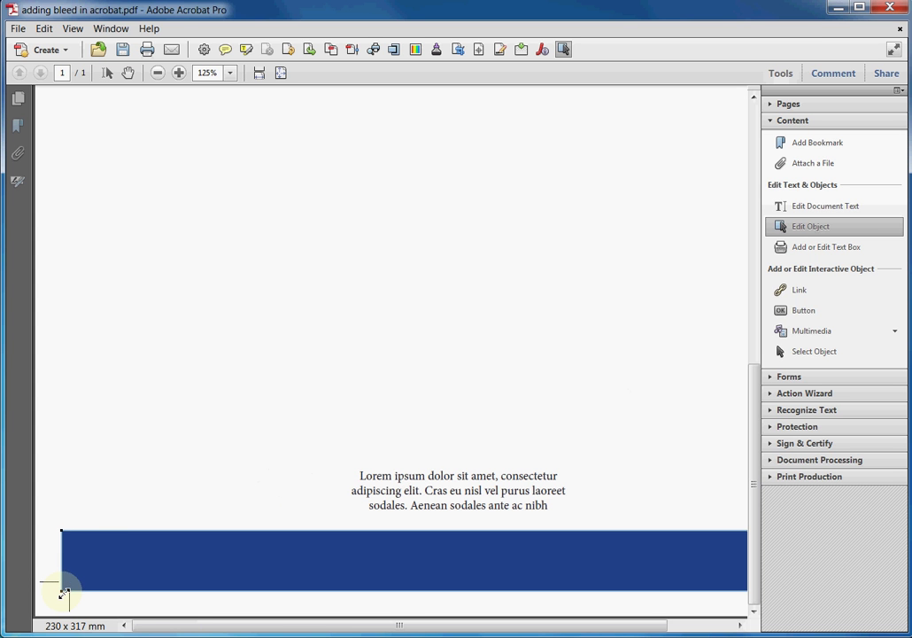
pyautogui.hotkey('ctrl', '0')
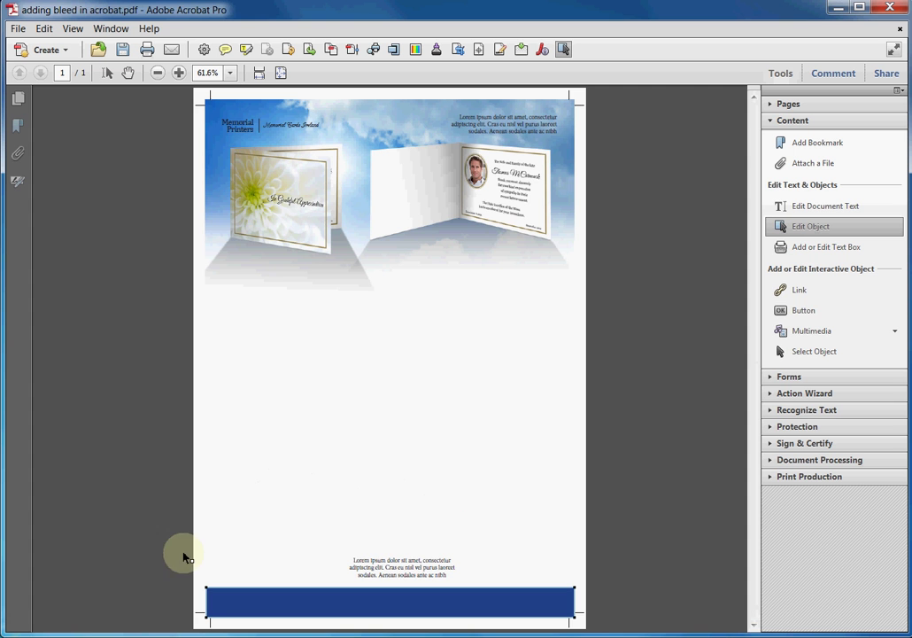